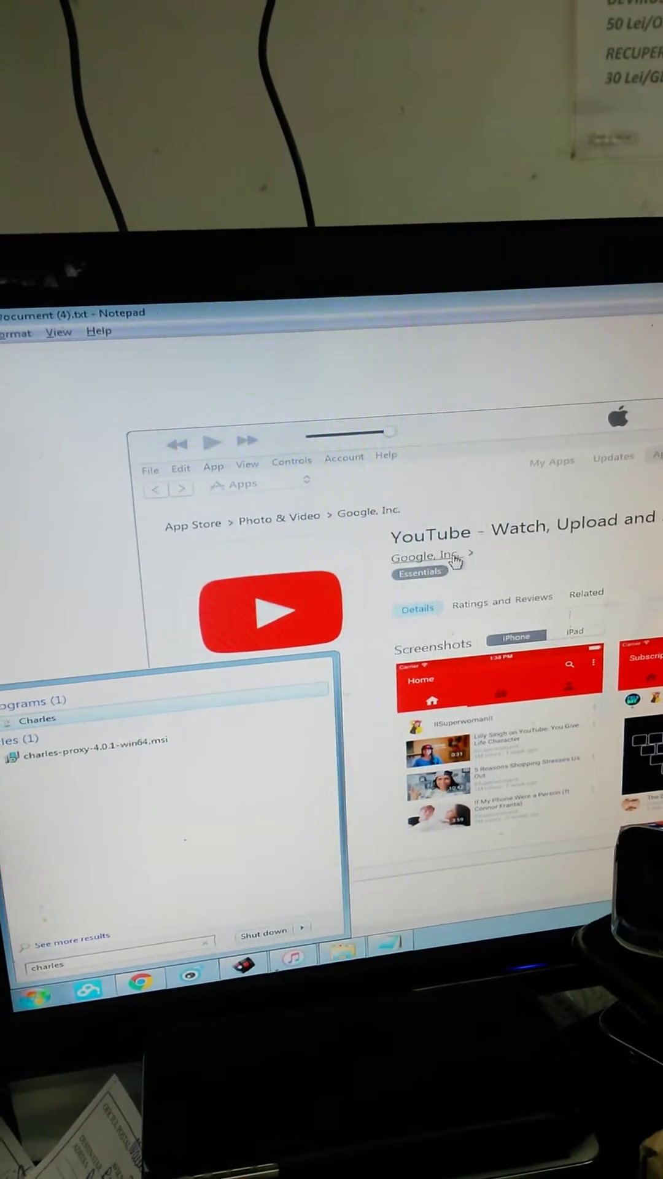
- Launch Charles 4.0.1 from Start and approve the User Account Control prompt
left_click(54, 720)
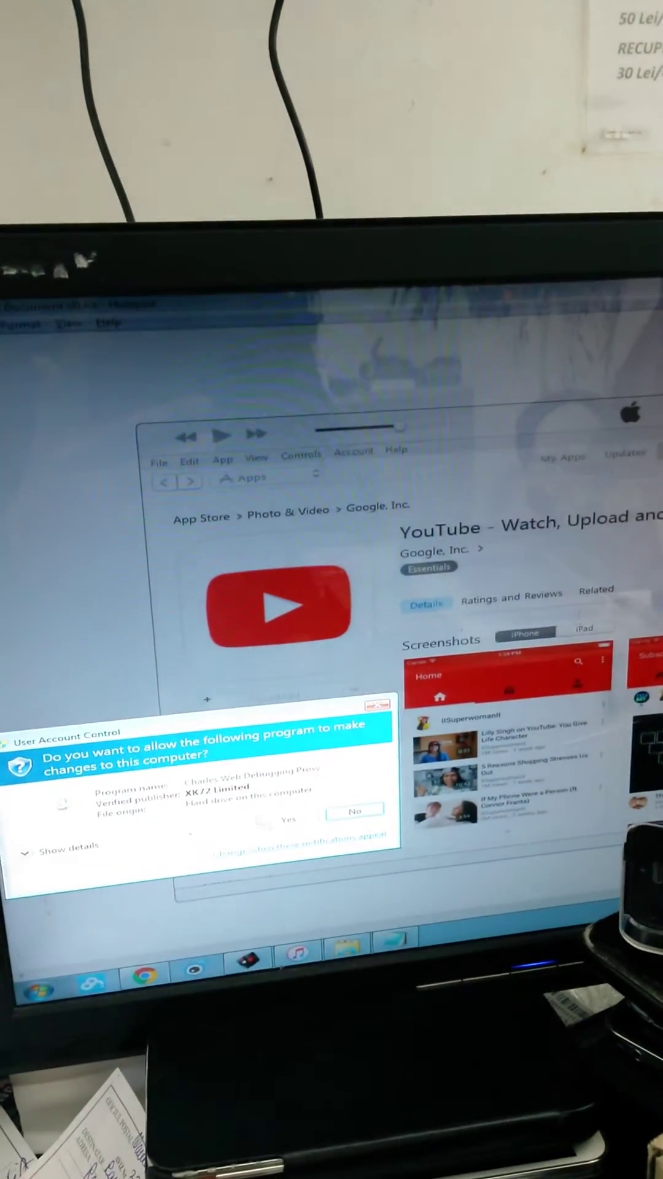
left_click(293, 818)
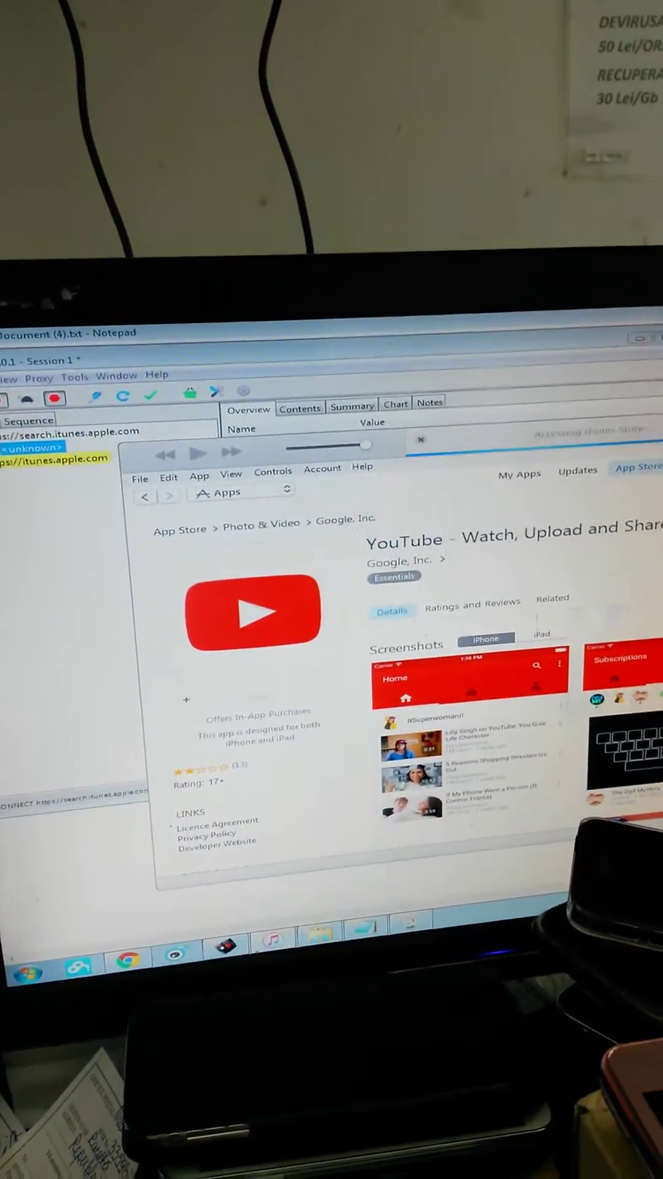
- Return to the 'youtube' results and start downloading the YouTube app
key("BackSpace")
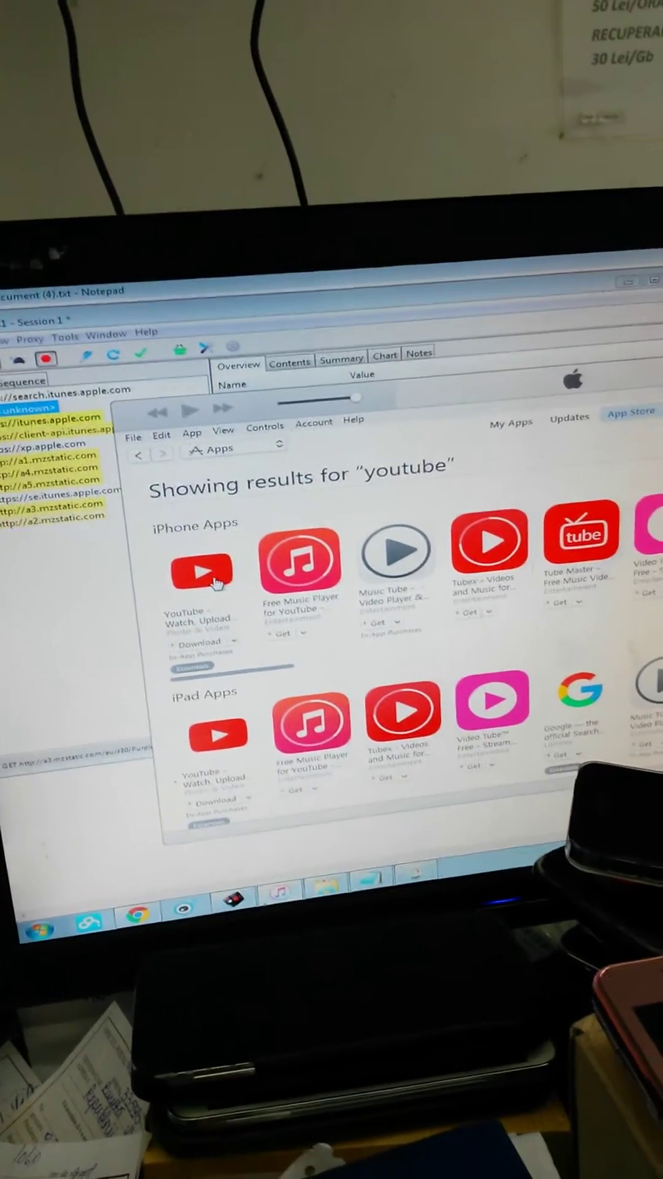
left_click(262, 602)
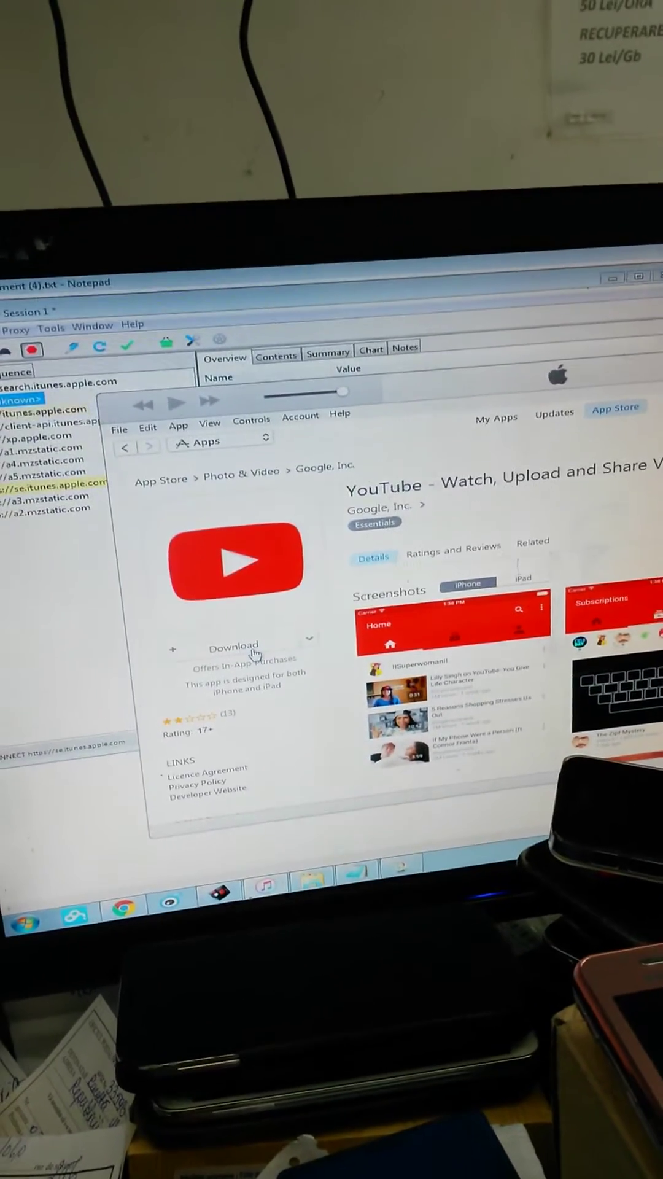
left_click(249, 654)
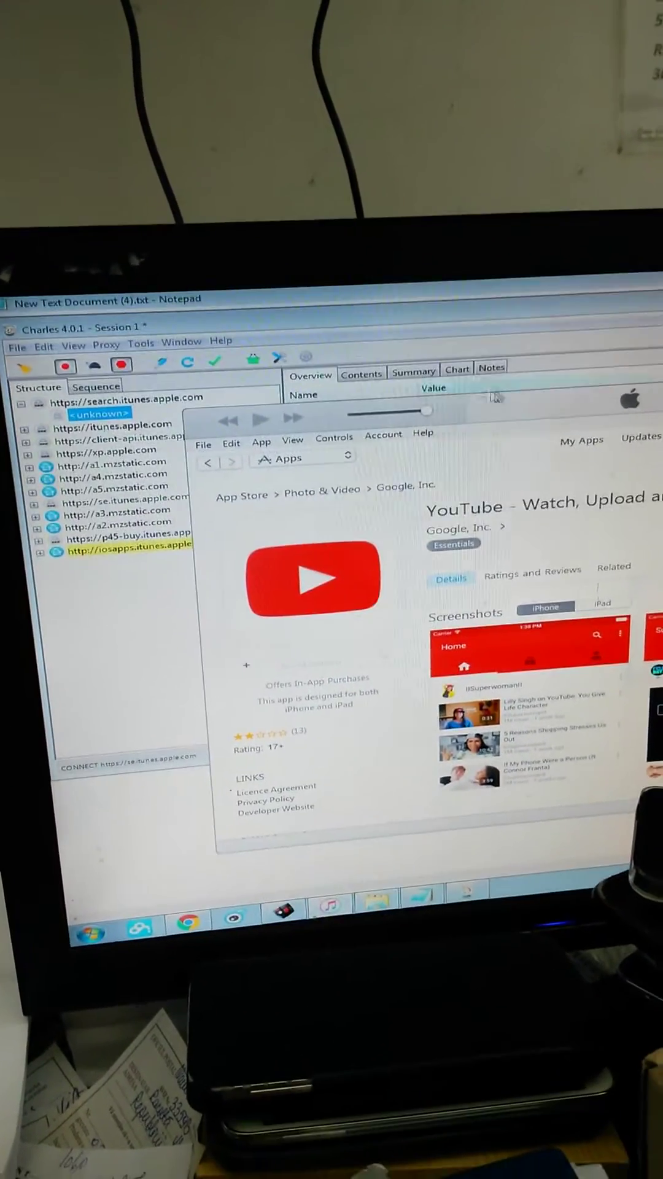
- Turn on SSL Proxying for the p45-buy.itunes.apple.com host in Structure
left_click_drag(443, 431, 629, 422)
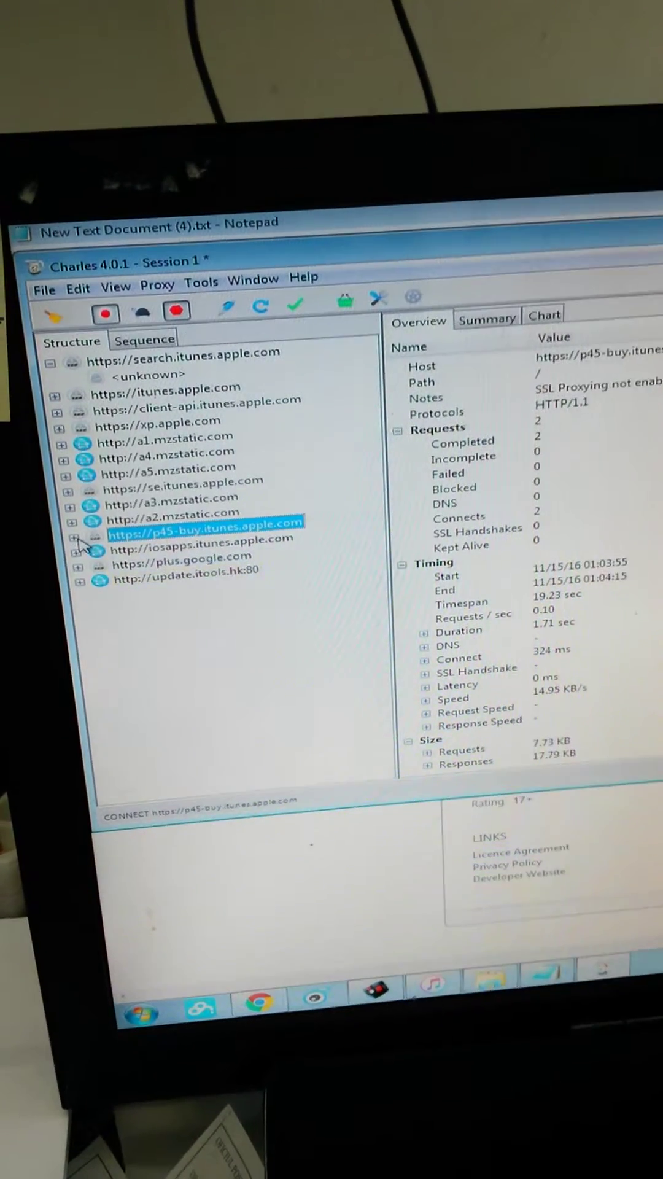
right_click(192, 531)
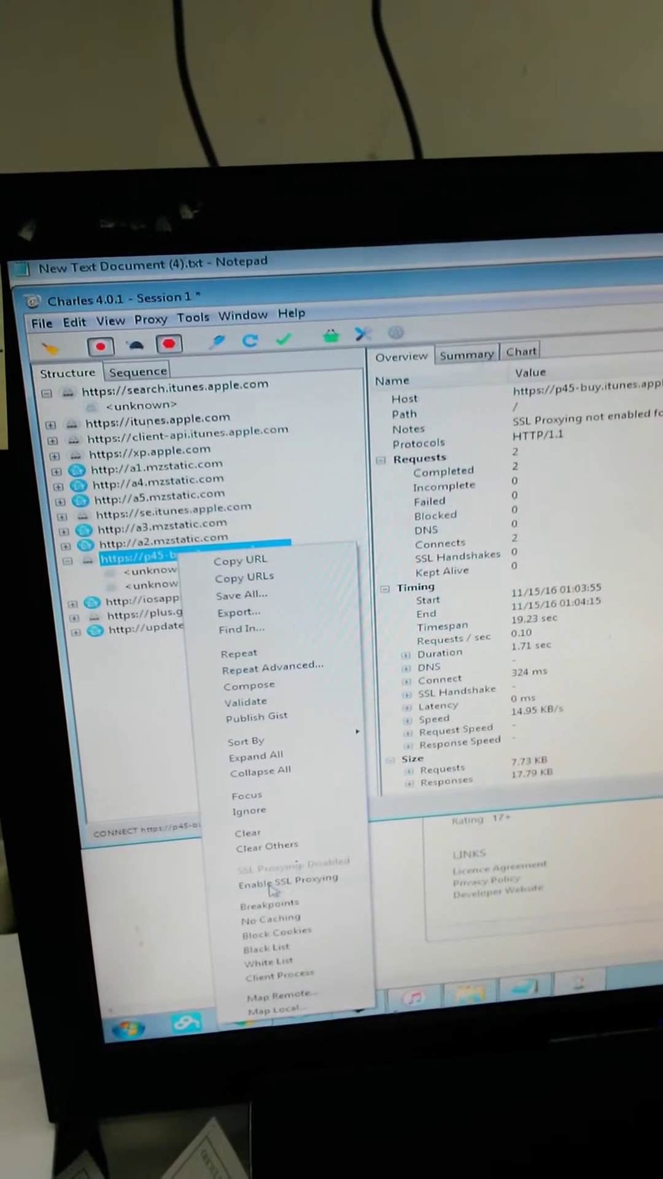
left_click(254, 886)
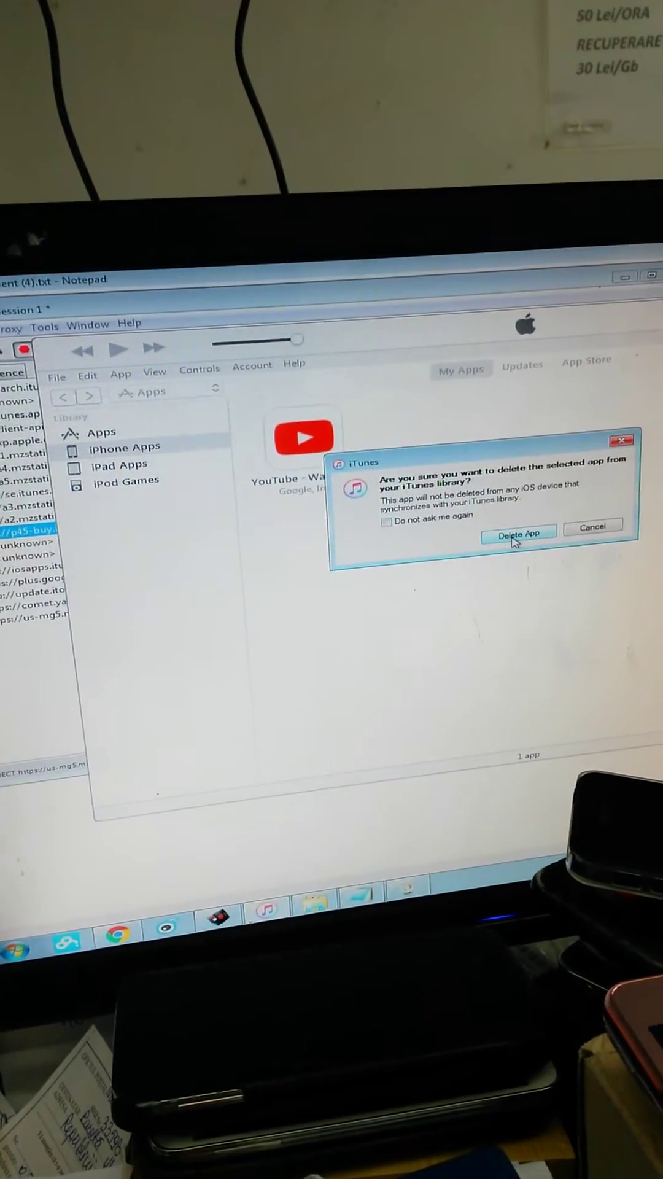
- Confirm removing YouTube from the library and begin a new store search
left_click(516, 522)
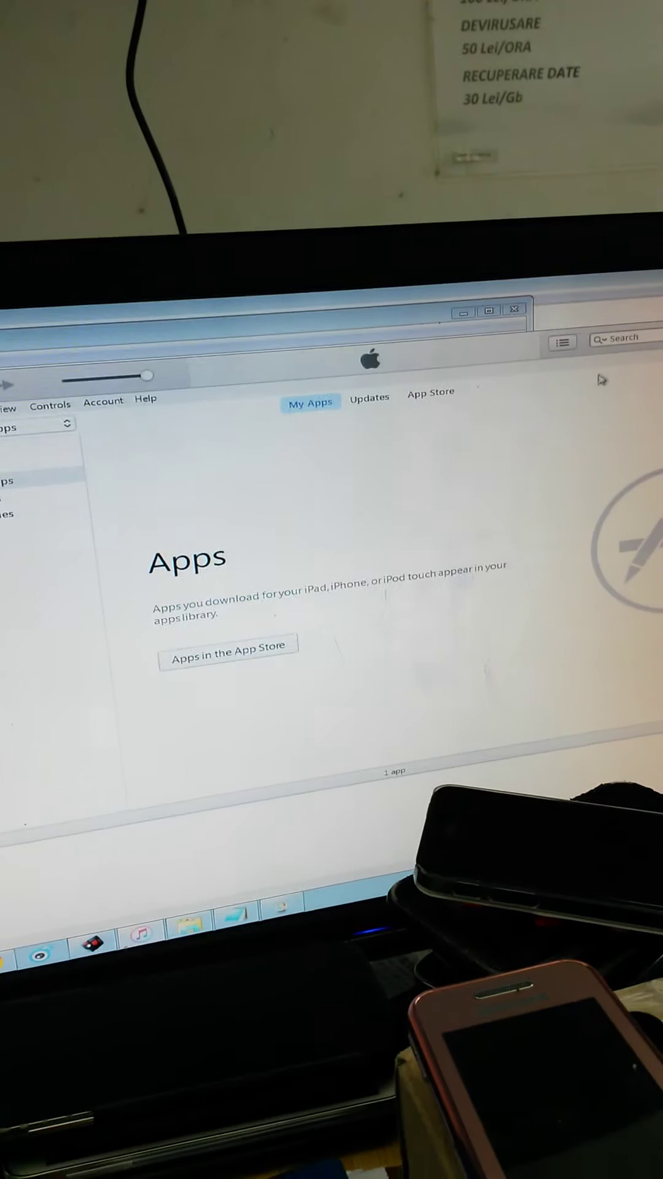
left_click(630, 352)
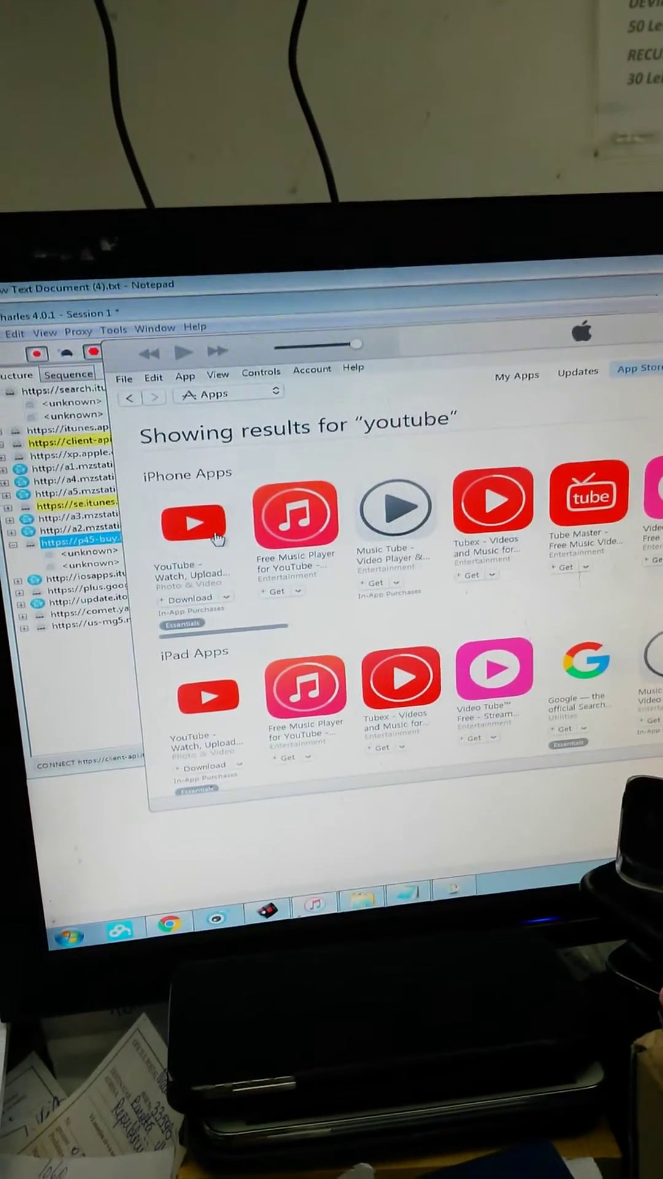
- Download the YouTube app again and move iTunes aside to reveal Charles
left_click(222, 551)
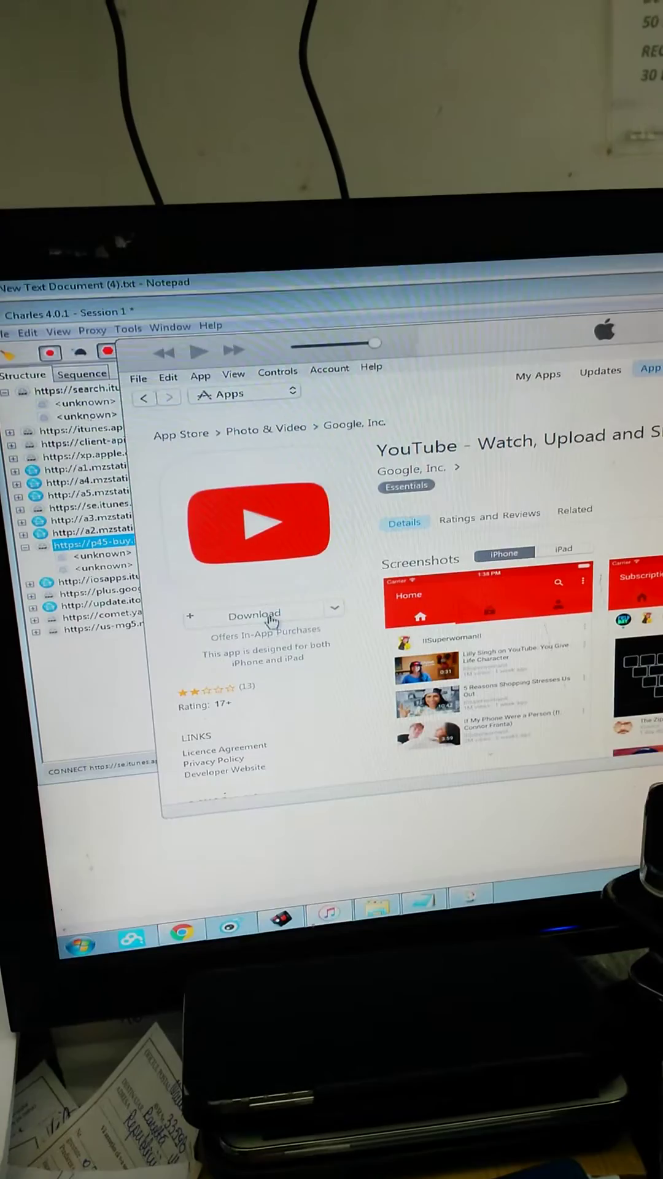
left_click(273, 620)
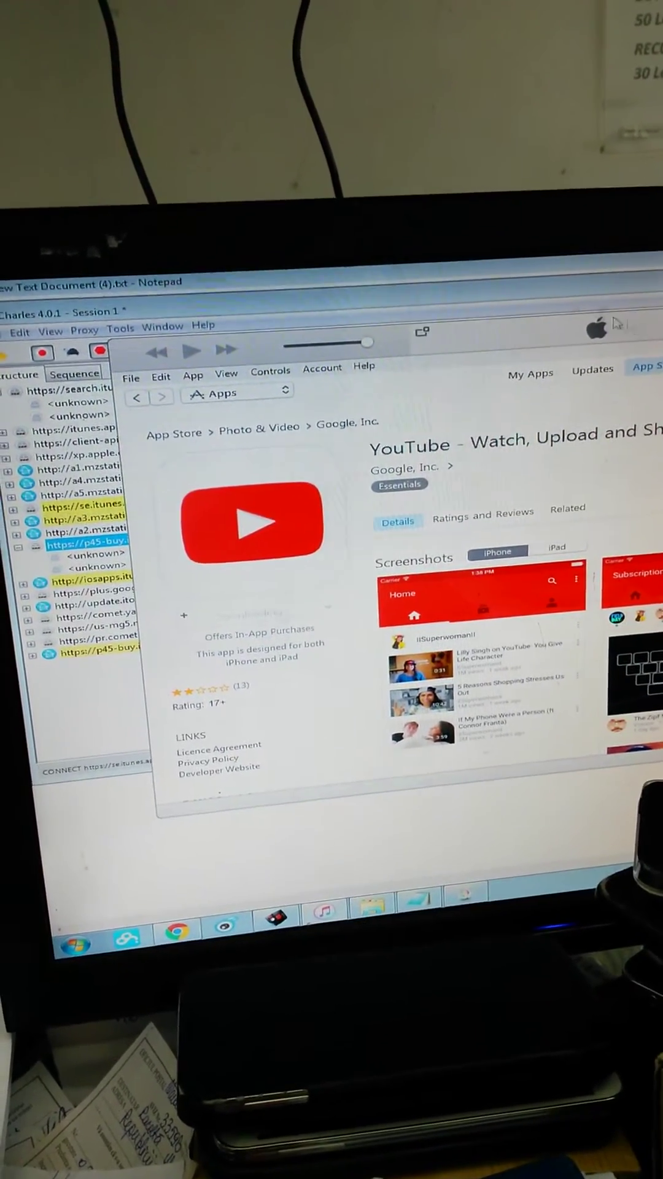
left_click_drag(405, 339, 573, 332)
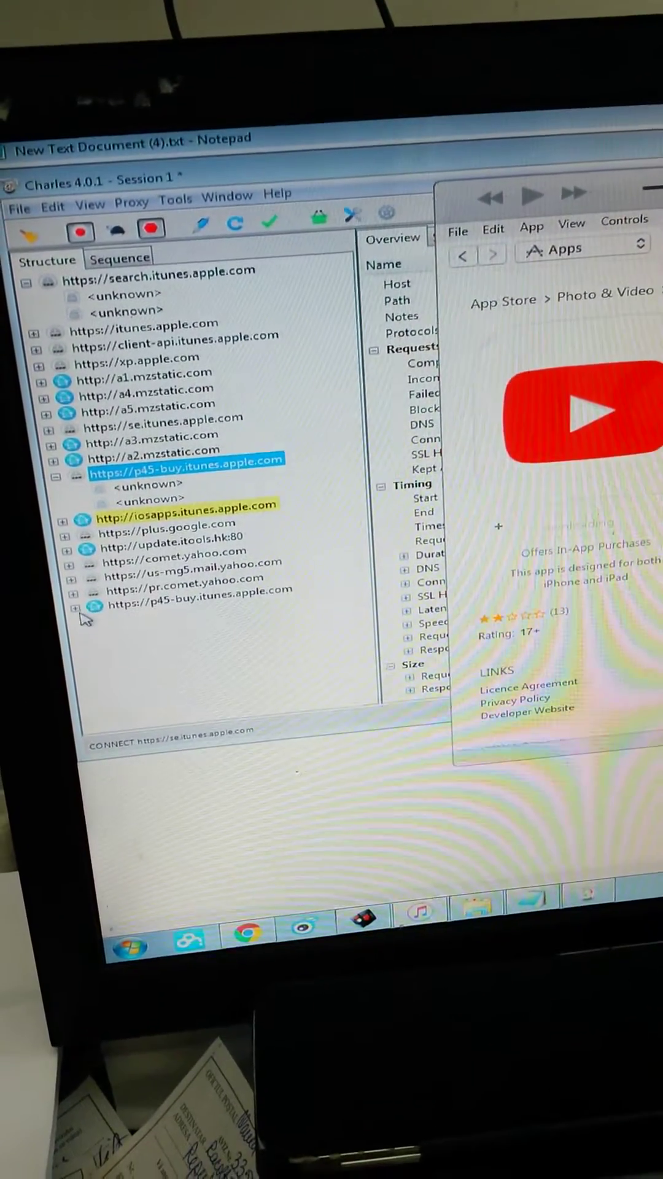
- Expand the newest p45-buy.itunes.apple.com node, then collapse MZBuy.woa and WebObjects
left_click(73, 615)
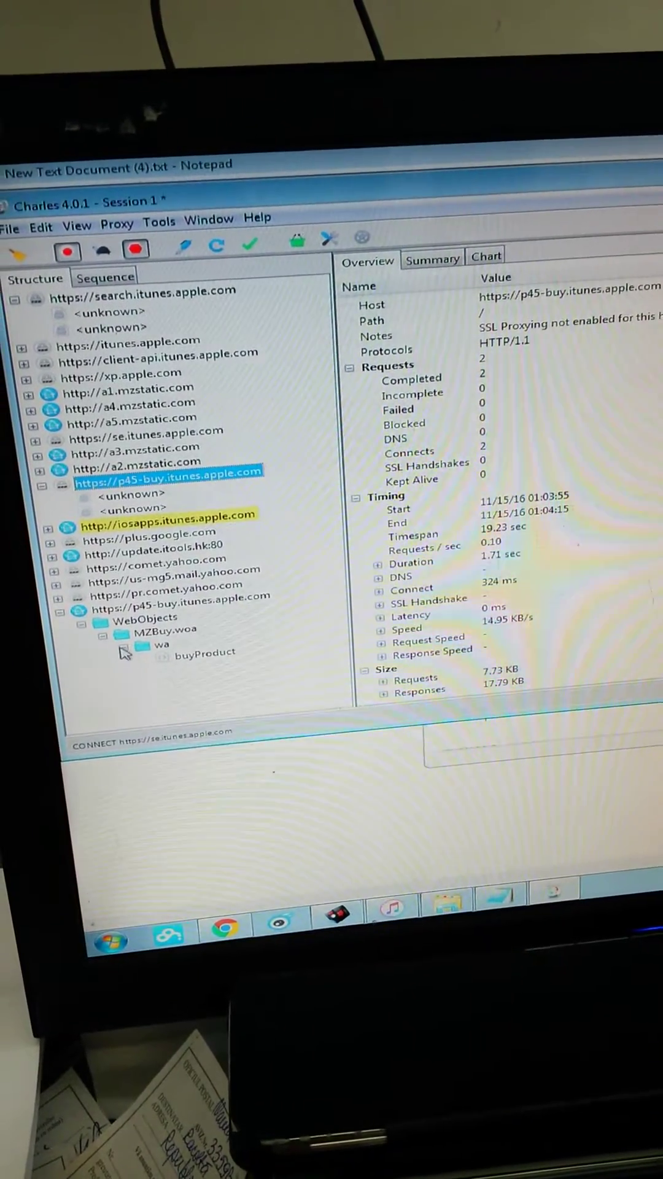
left_click(104, 636)
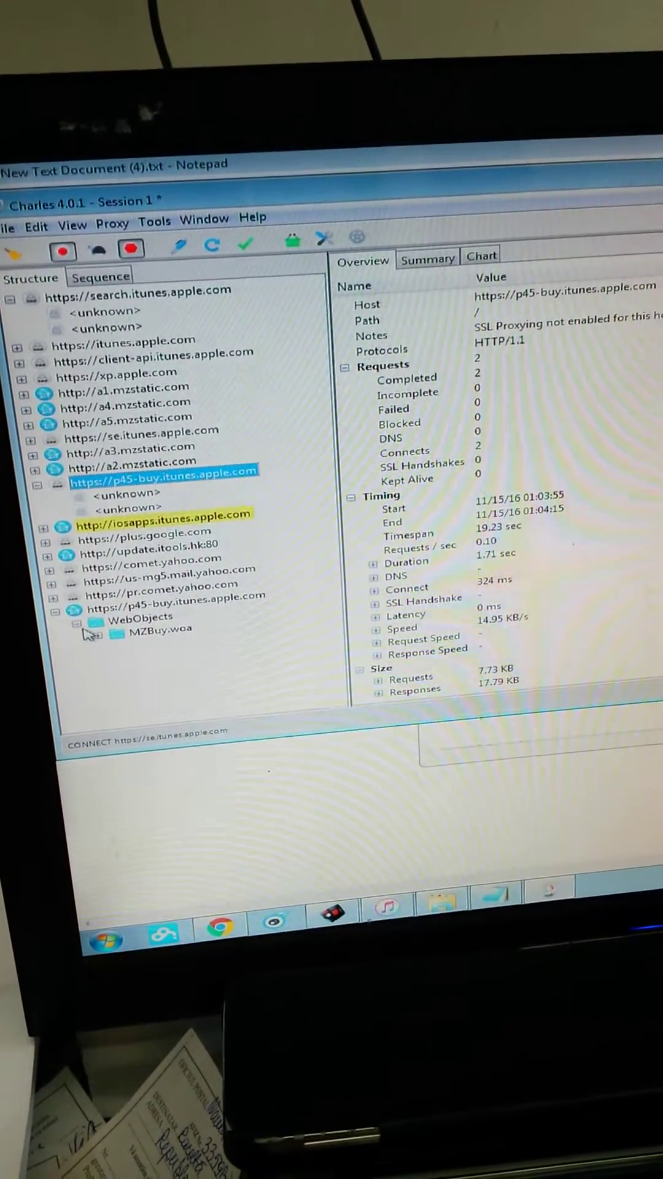
left_click(83, 623)
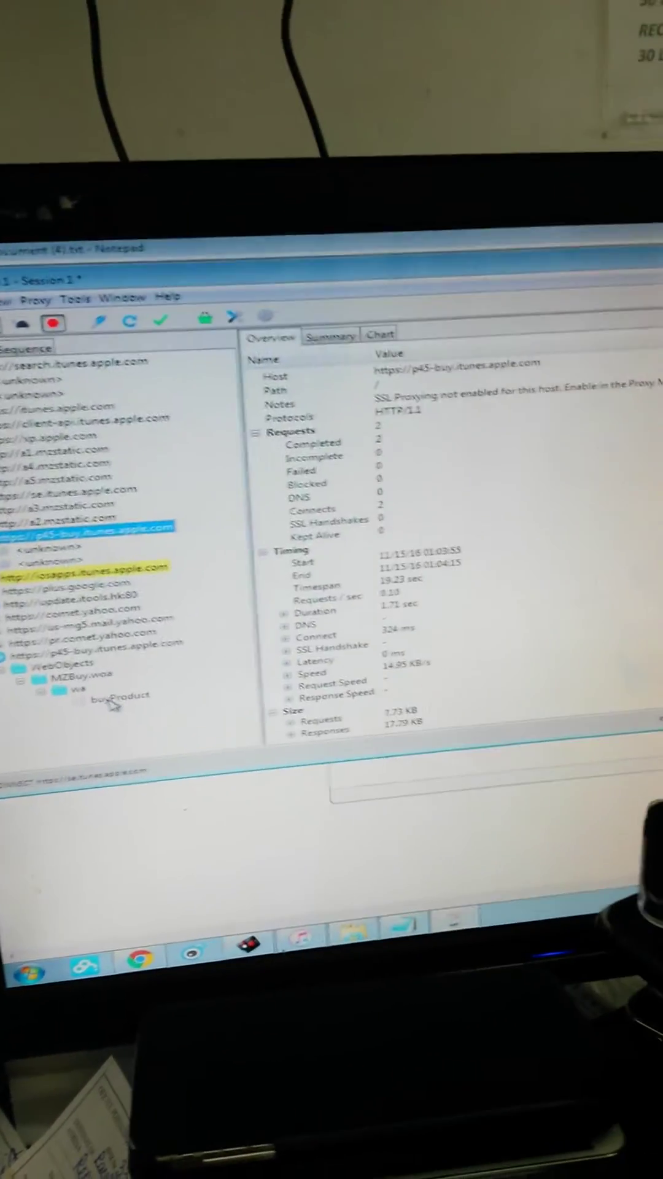
- Select the buyProduct request and show its request and response bodies as XML
left_click(118, 696)
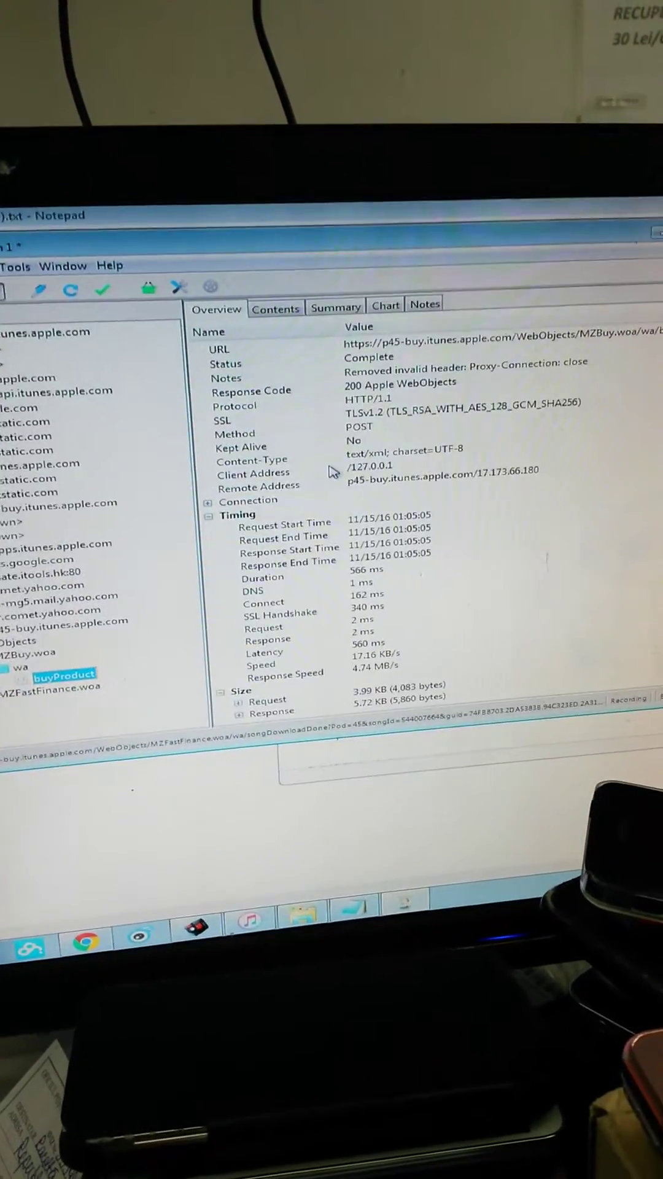
left_click(330, 293)
left_click(271, 294)
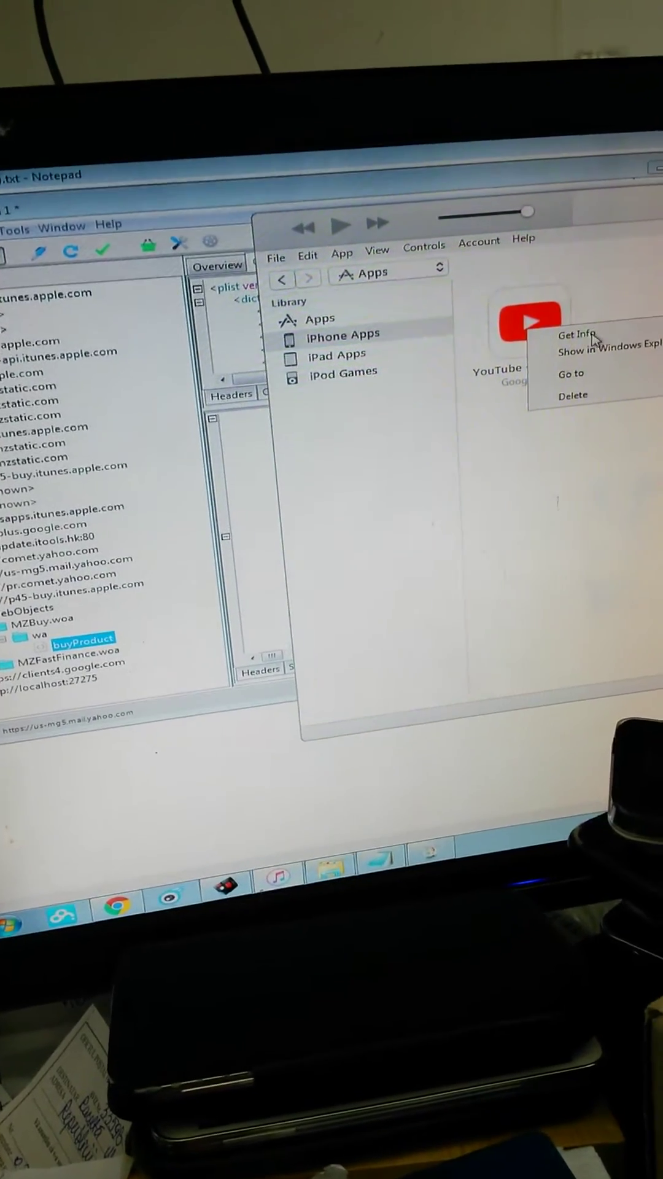
- Check YouTube's version 11.43.8 in Get Info, then delete the app from the library
left_click(595, 337)
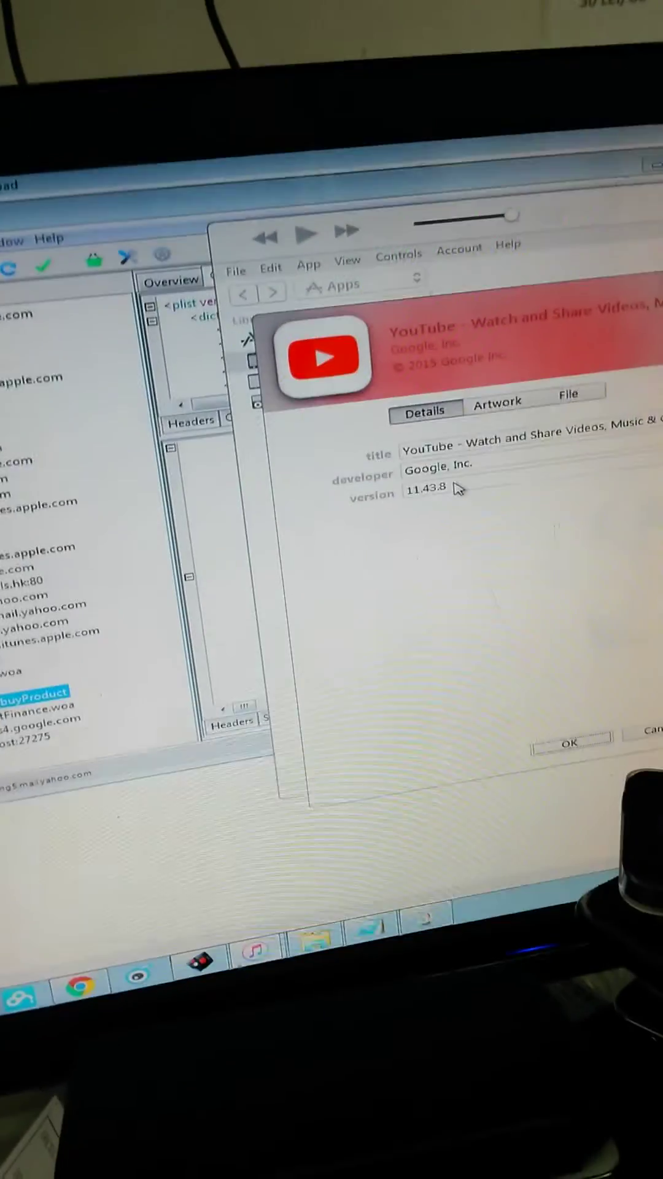
left_click_drag(451, 489, 406, 486)
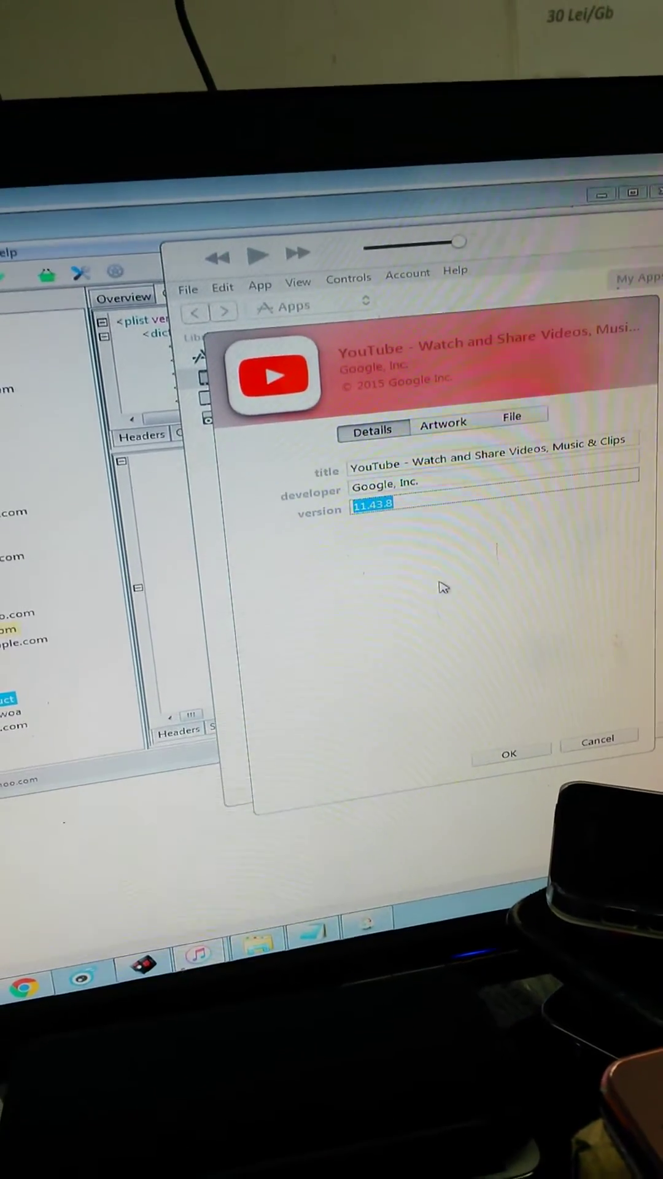
key("Escape")
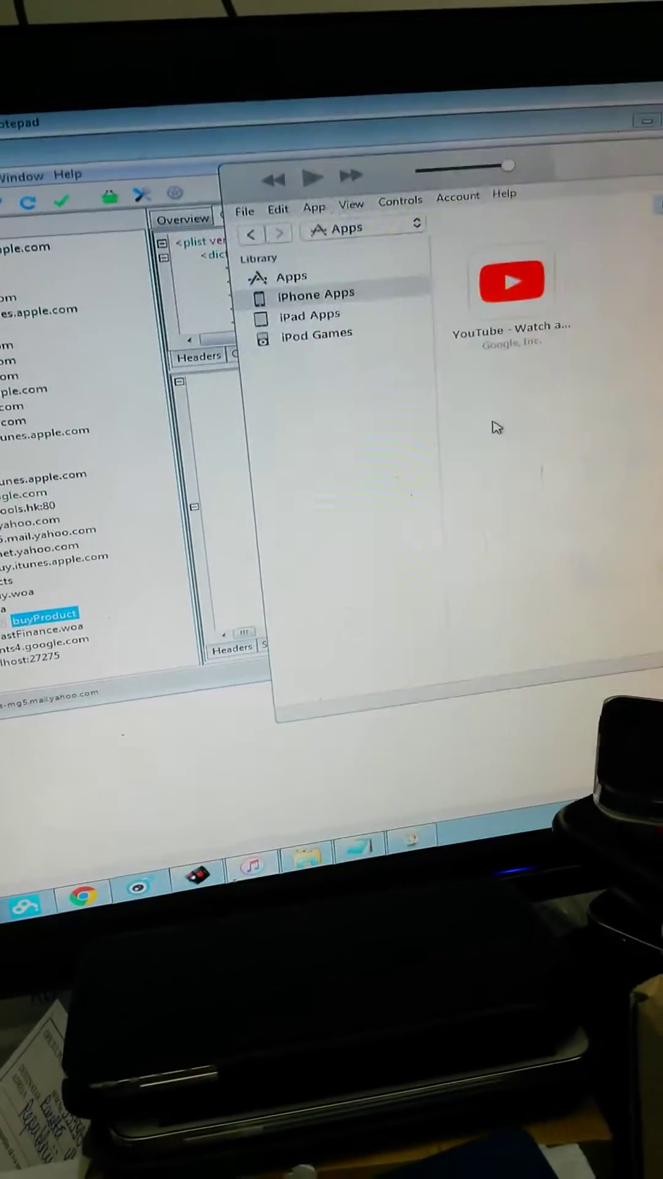
right_click(512, 309)
left_click(539, 405)
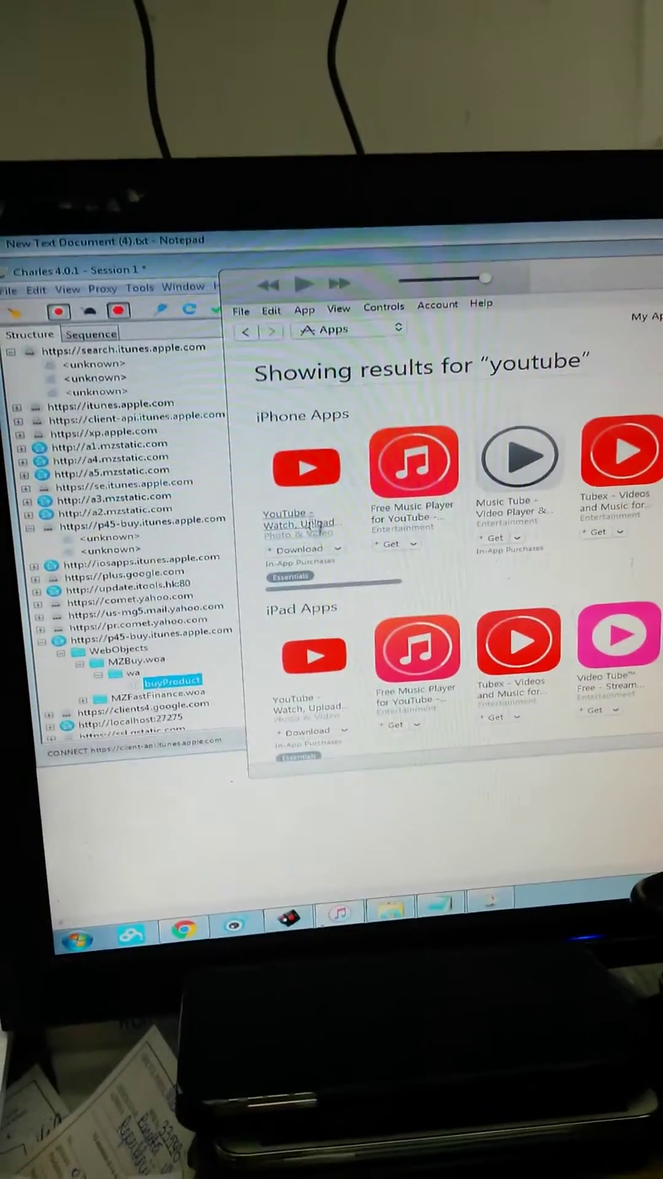
- Open the YouTube store page and start its download again
left_click(300, 516)
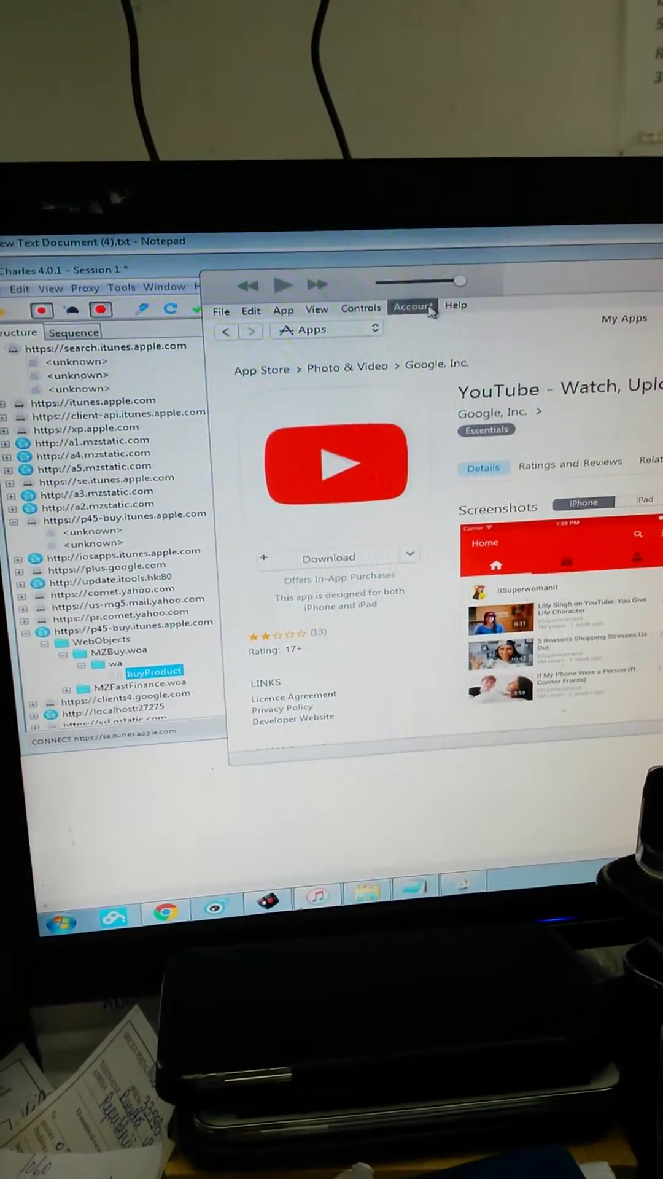
left_click_drag(477, 325, 500, 544)
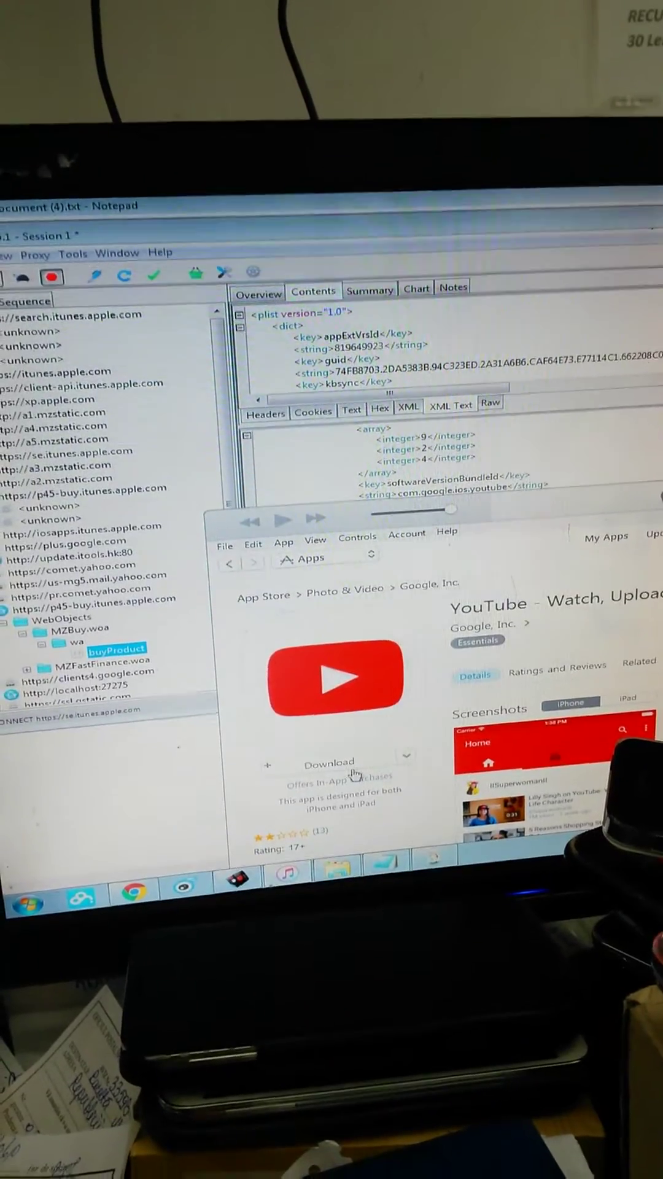
left_click(329, 763)
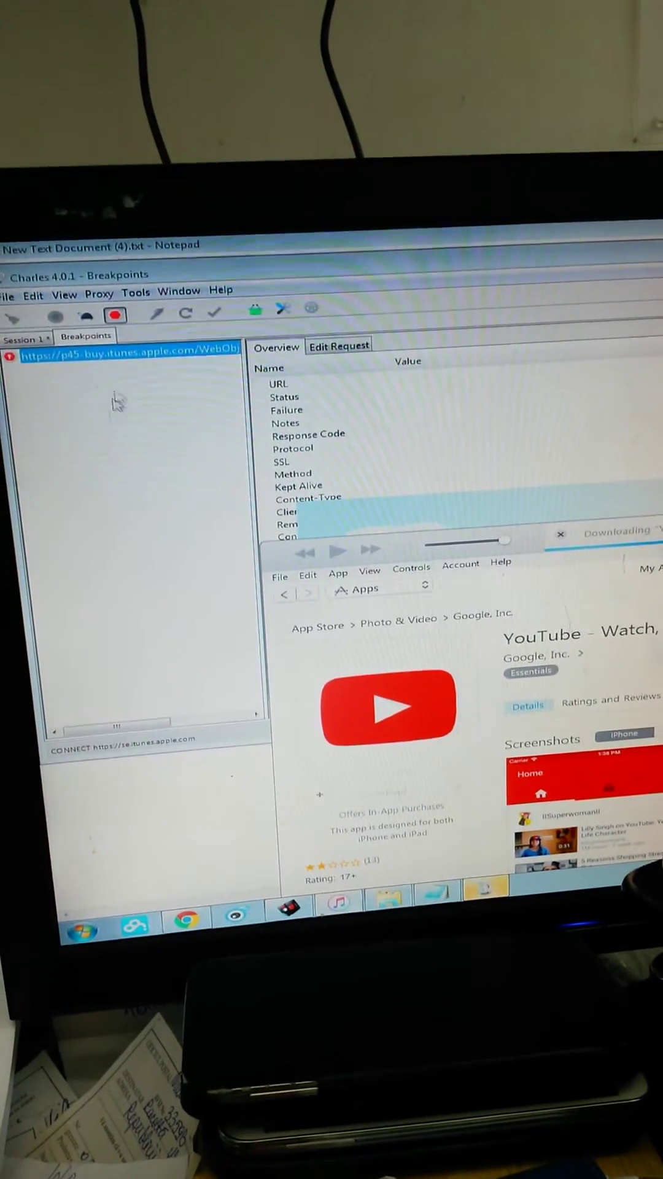
- Open the intercepted p45-buy.itunes.apple.com buyProduct request in Edit Request
left_click(119, 358)
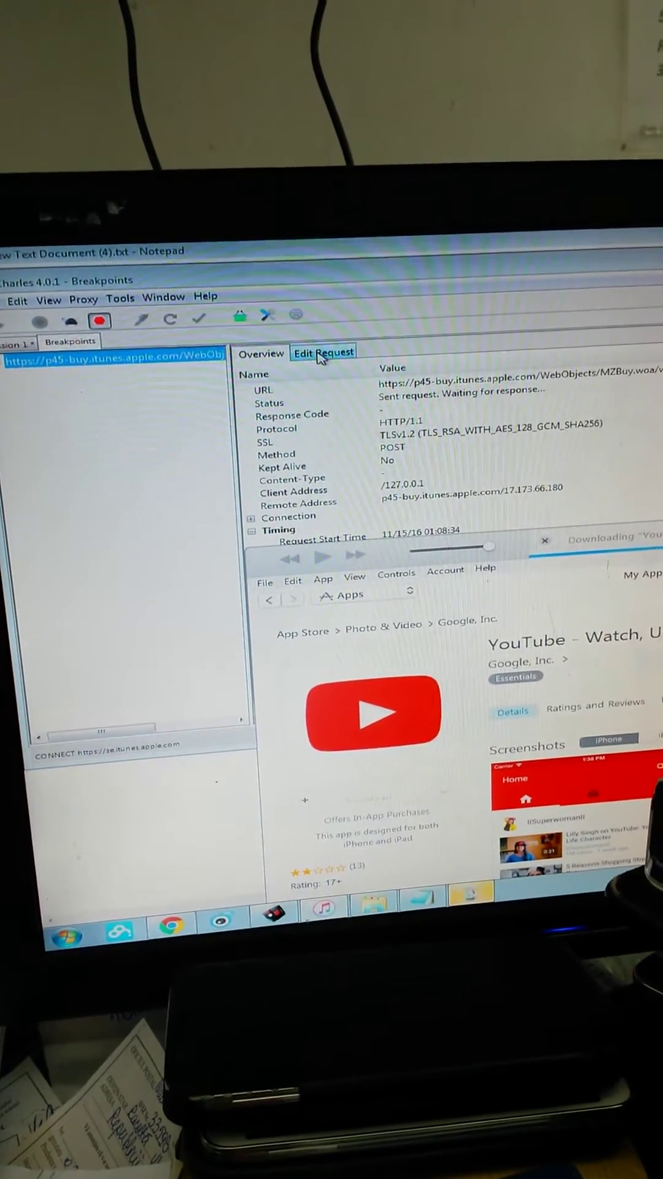
left_click(322, 355)
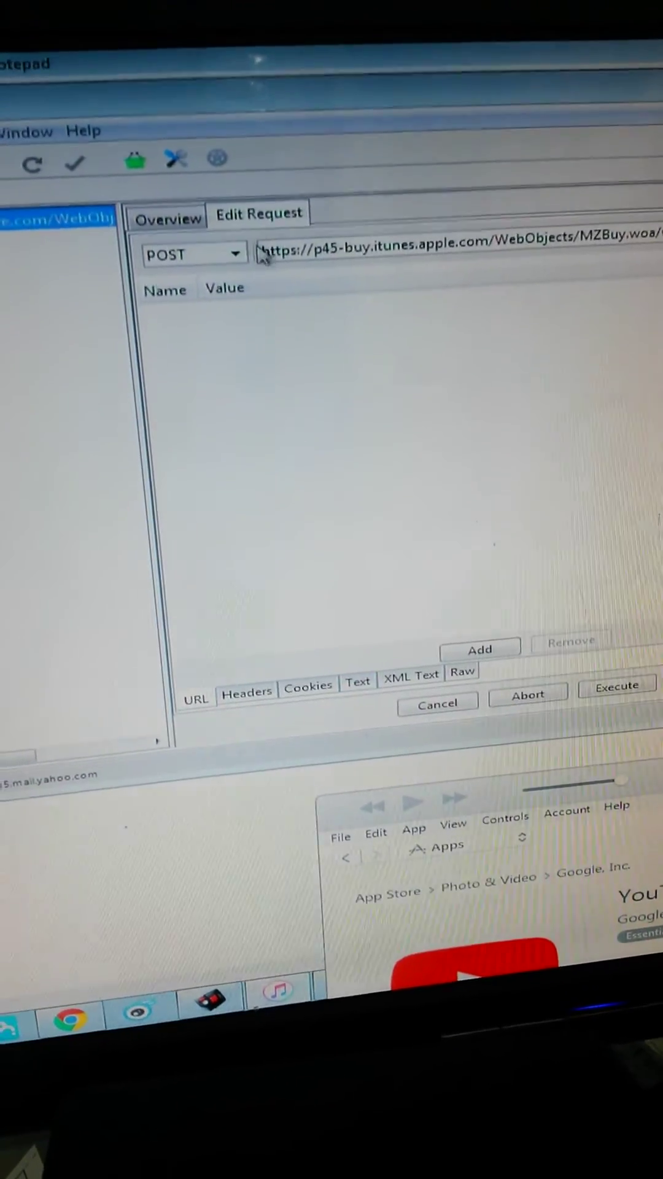
- Show the request body as plain text and select the appExtVrsId value 819649923
left_click(358, 688)
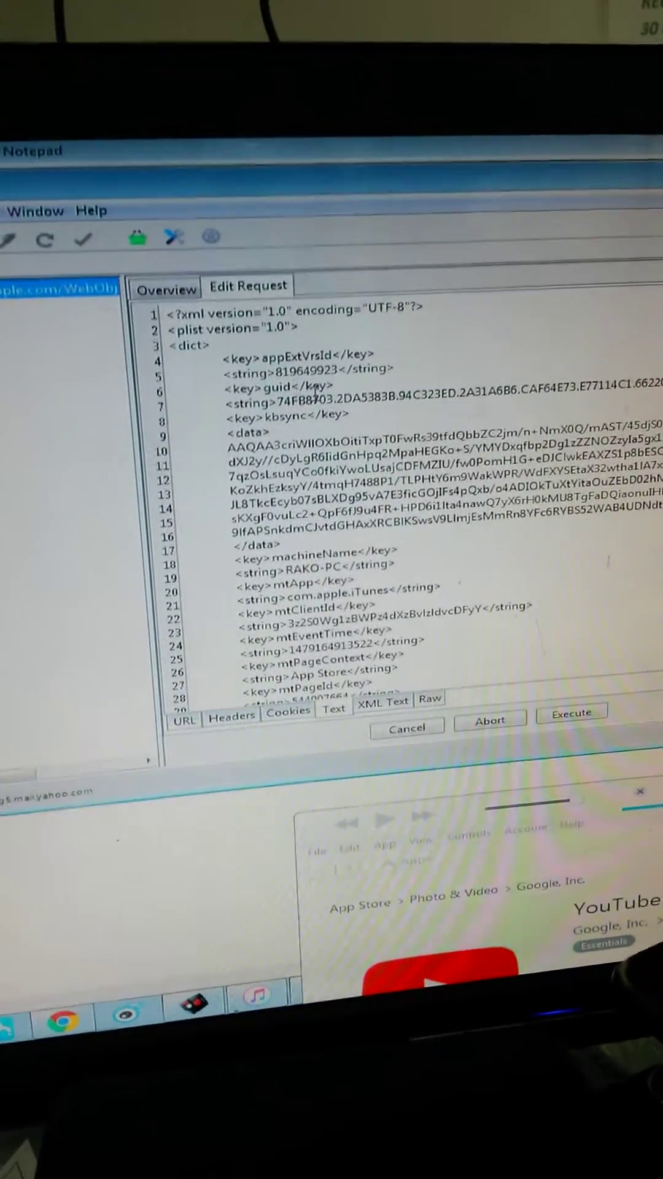
double_click(295, 375)
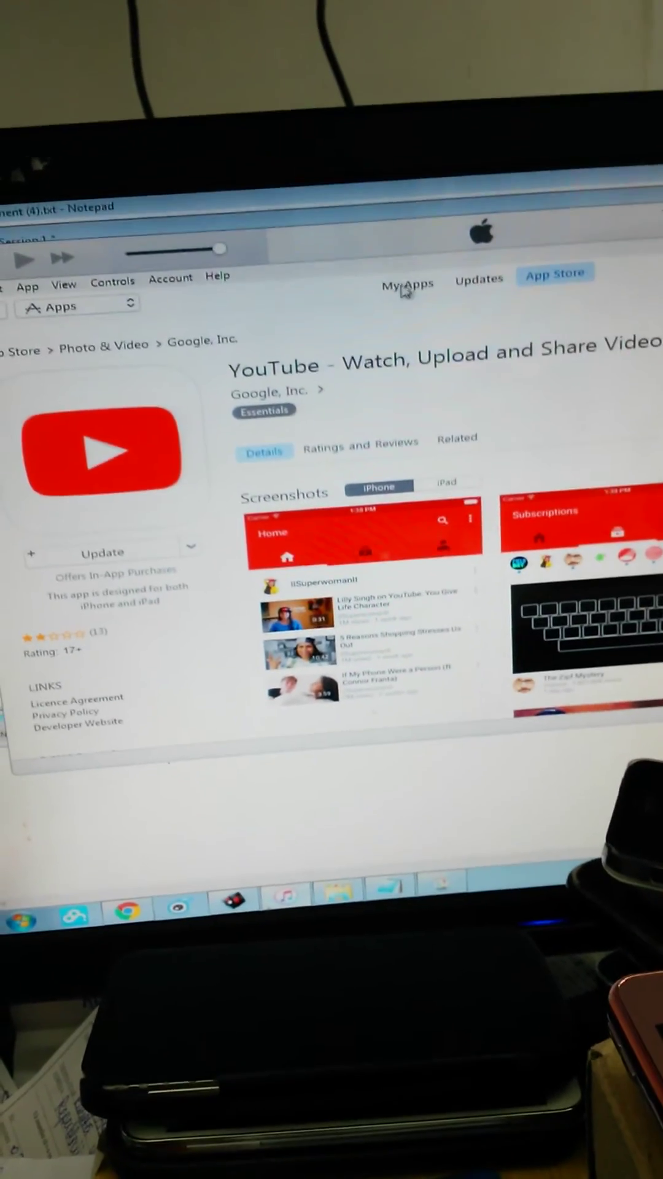
- Check in My Apps that YouTube's info window shows version 1.0.0
left_click(476, 223)
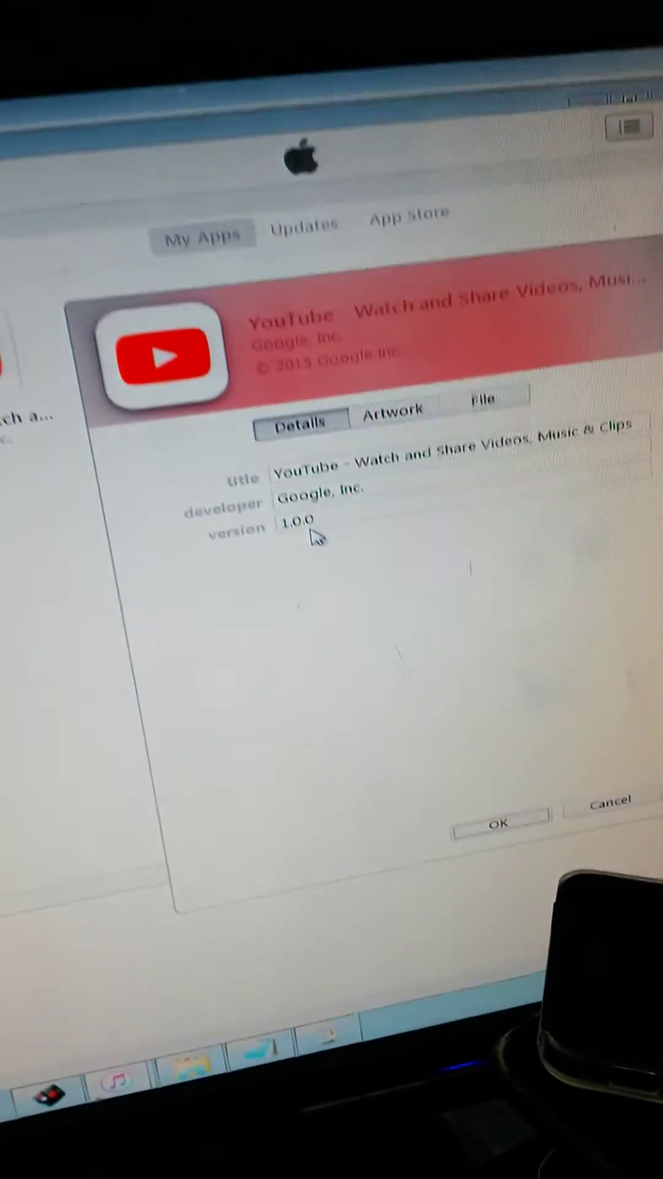
double_click(304, 495)
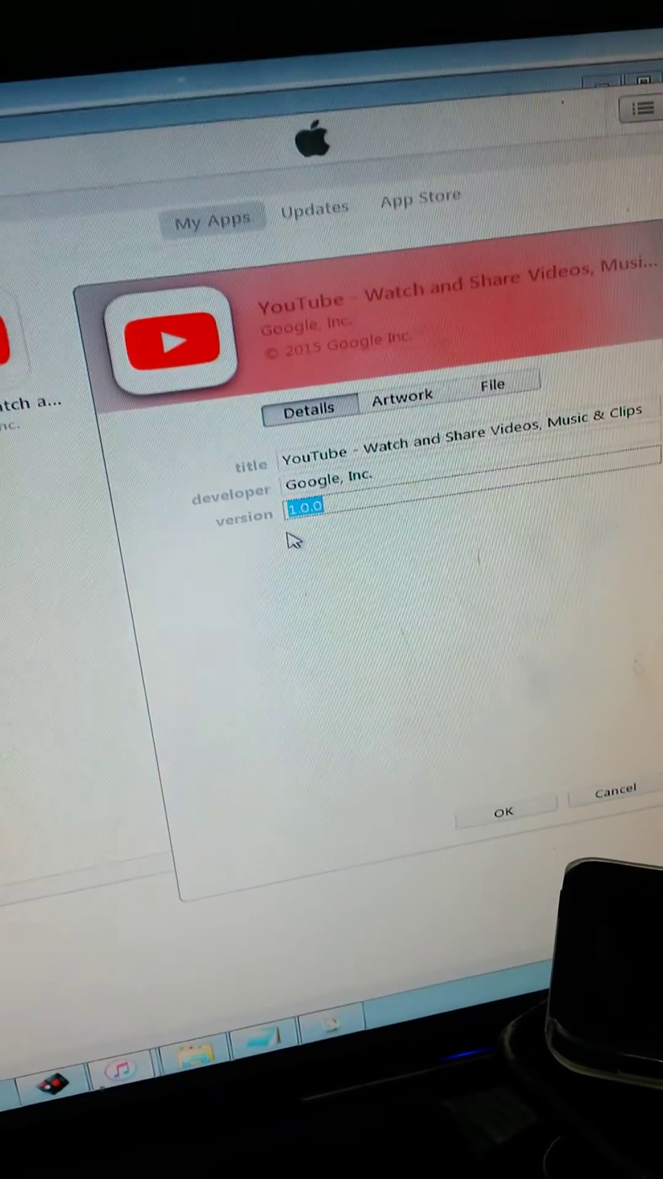